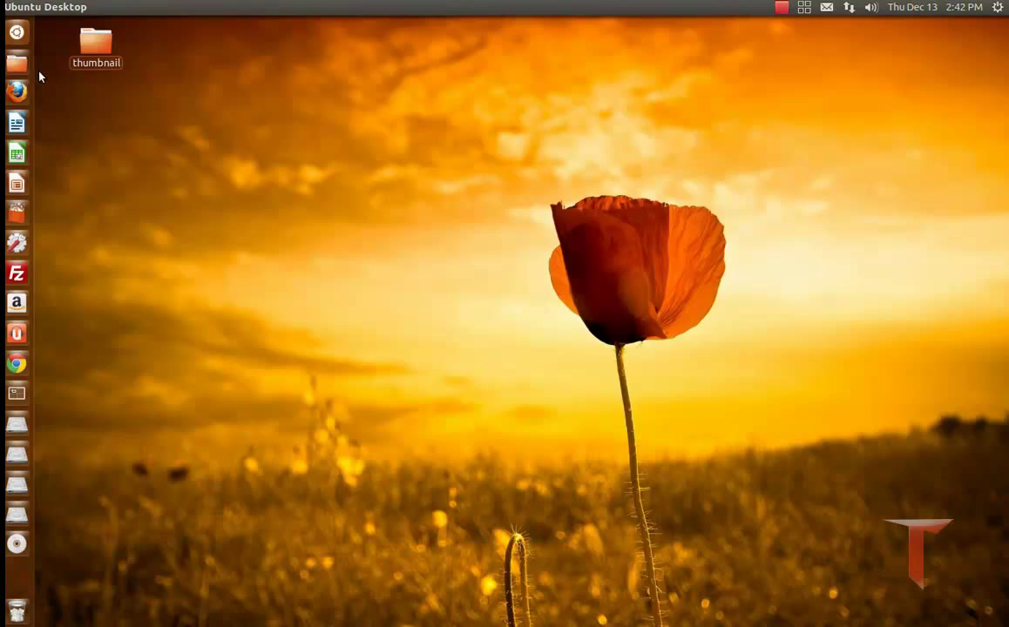
Browse from Home into the Movies1 disc, then up to its parent folder under media
click(16, 63)
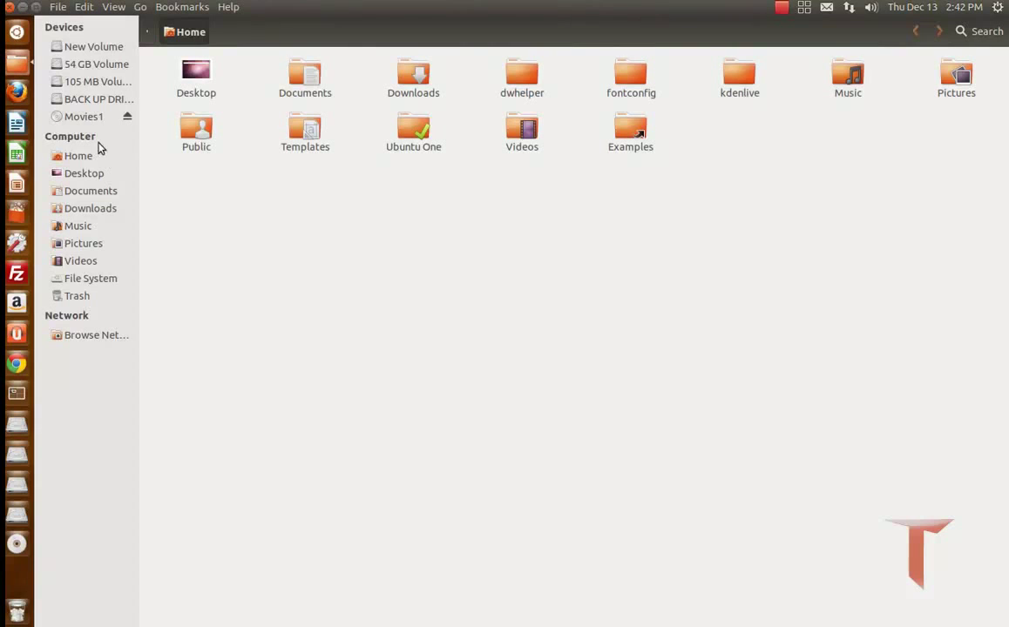
click(88, 119)
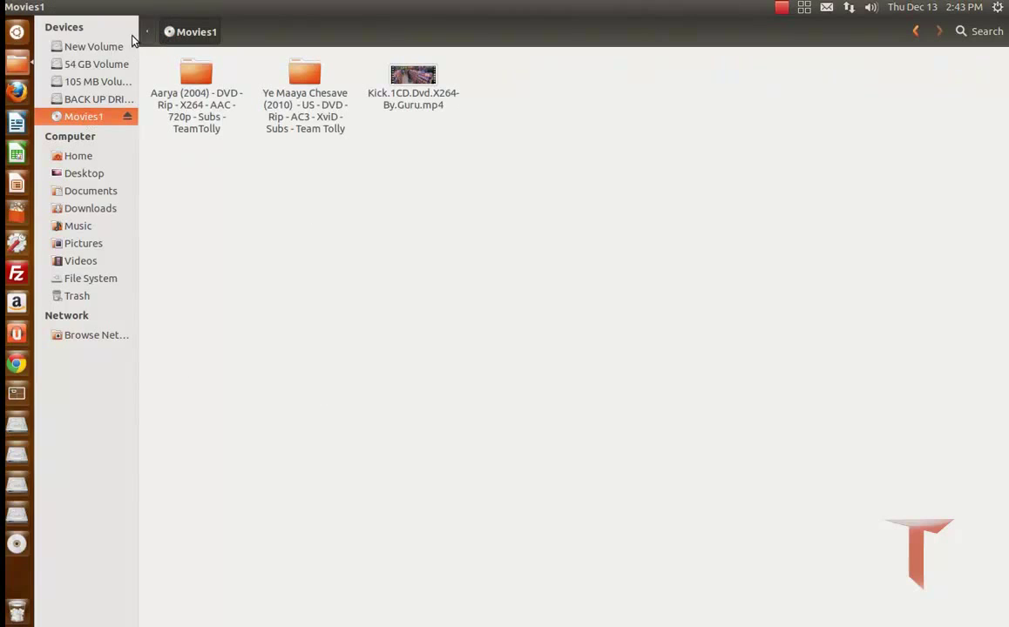
click(148, 32)
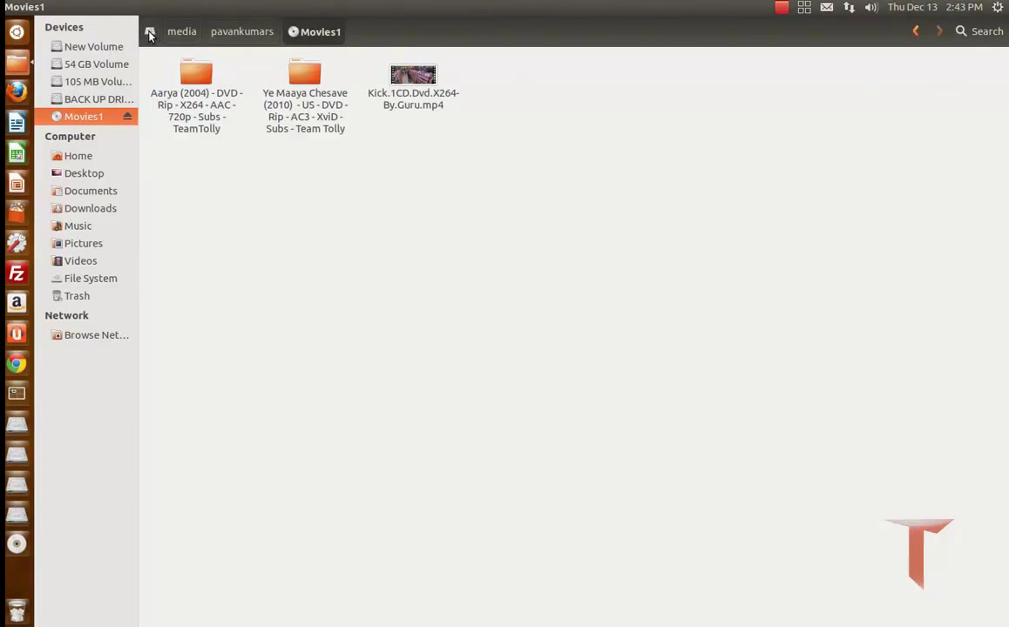
click(242, 31)
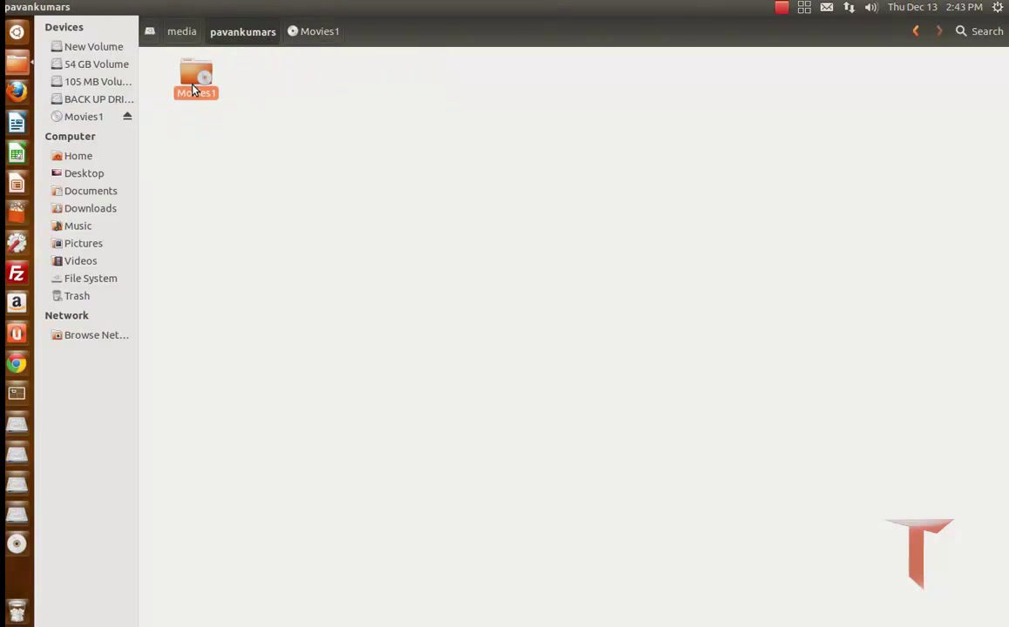
Choose Copy Disc... from the Movies1 disc's context menu
right_click(193, 88)
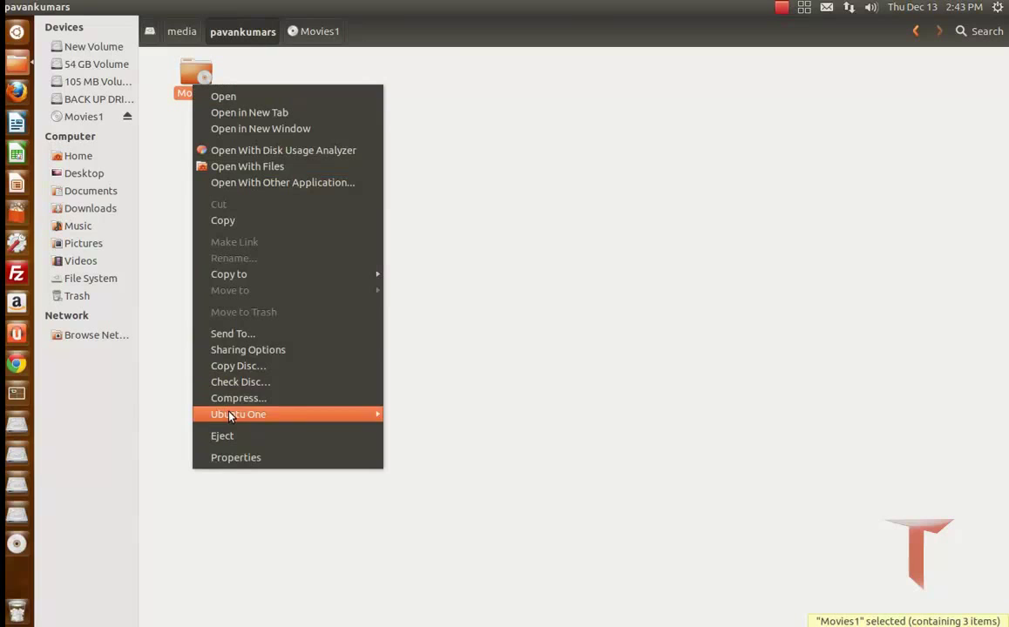
click(236, 367)
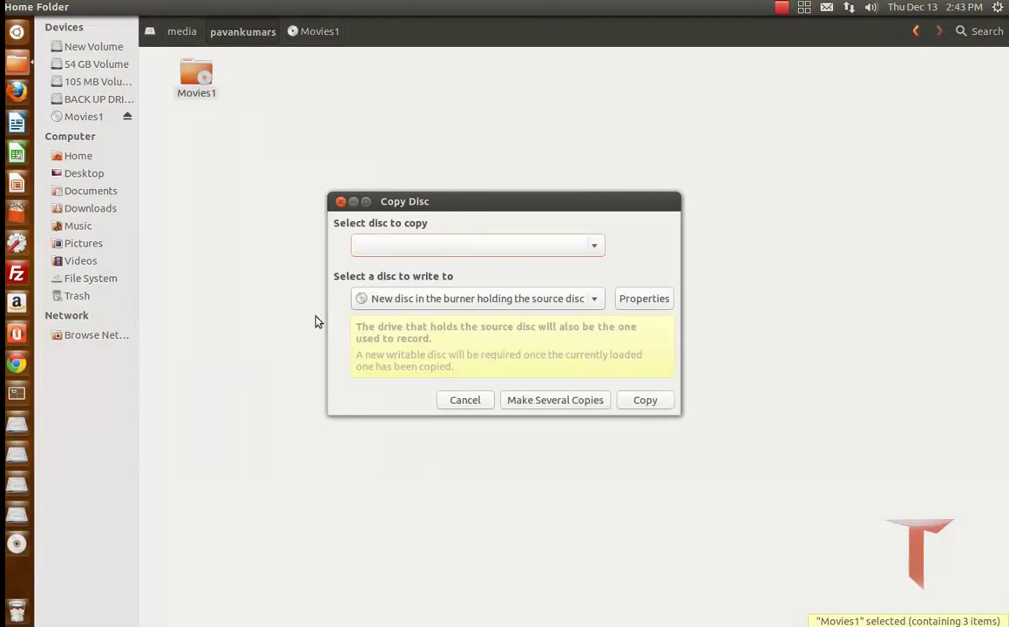
Set the copy destination to Image File, check the source disc list, then cancel the copy
click(454, 301)
click(447, 281)
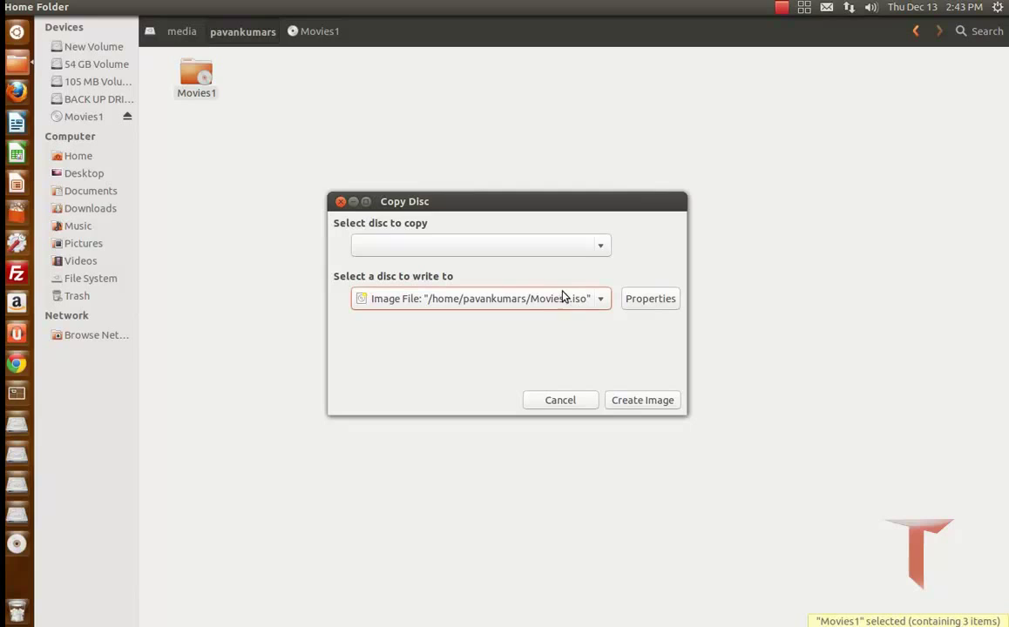
click(578, 248)
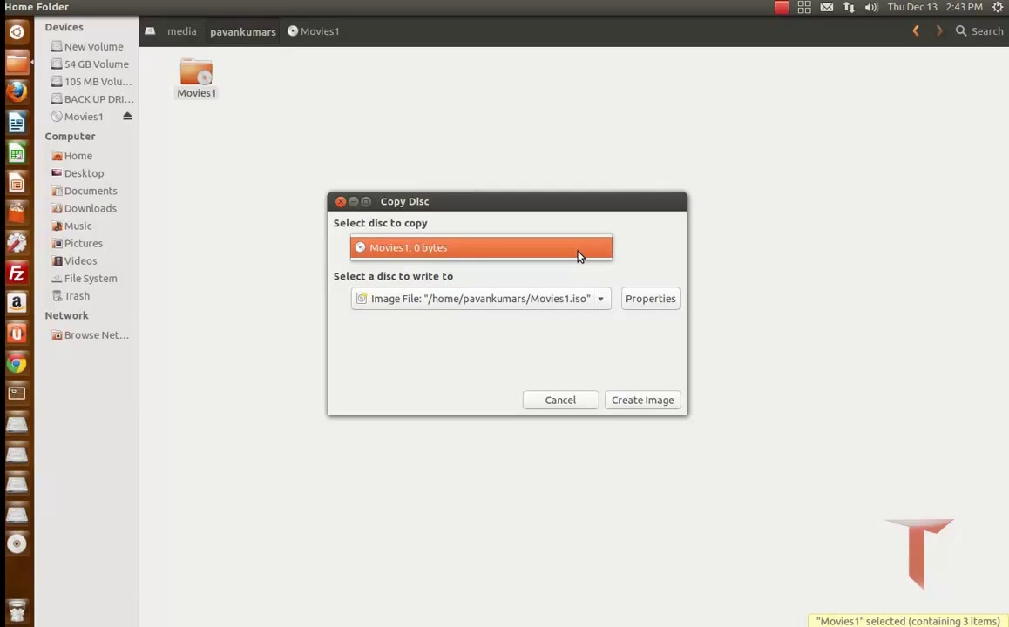
click(579, 248)
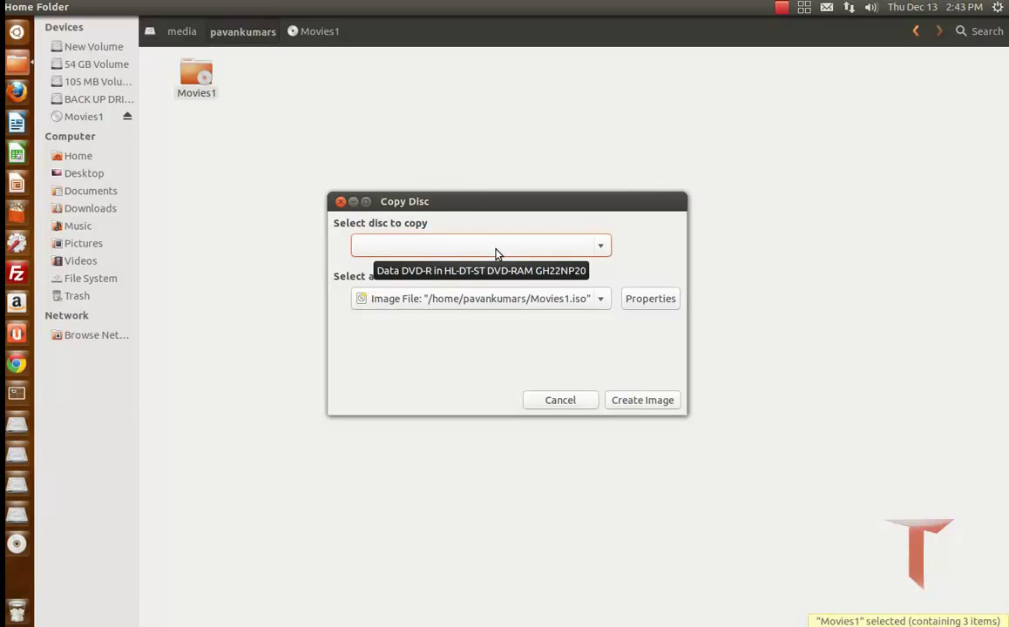
click(533, 402)
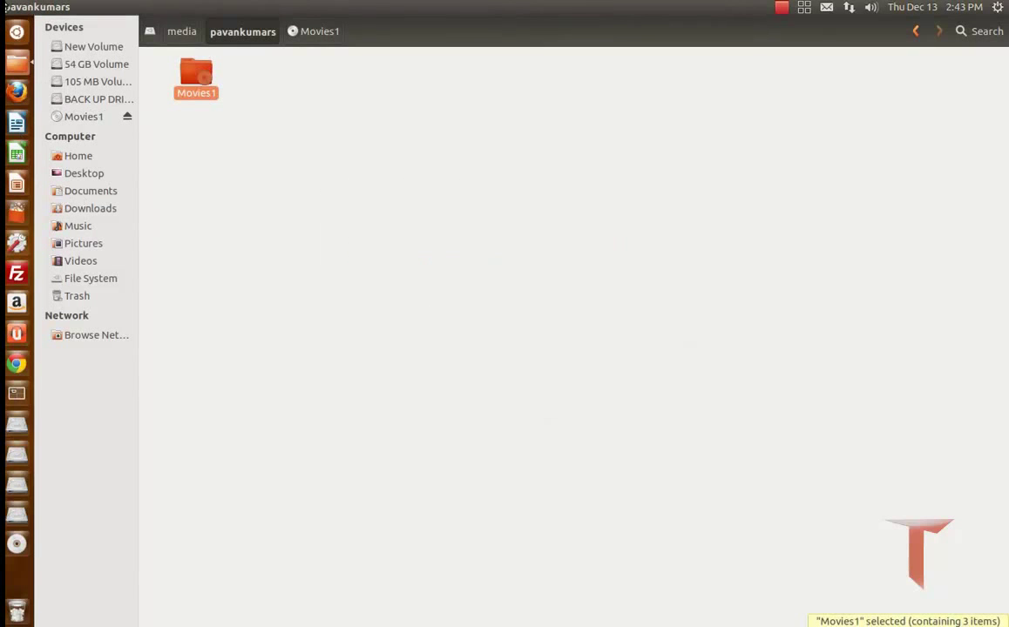
Close Files and launch System Monitor by searching 'system' in the Dash
click(9, 6)
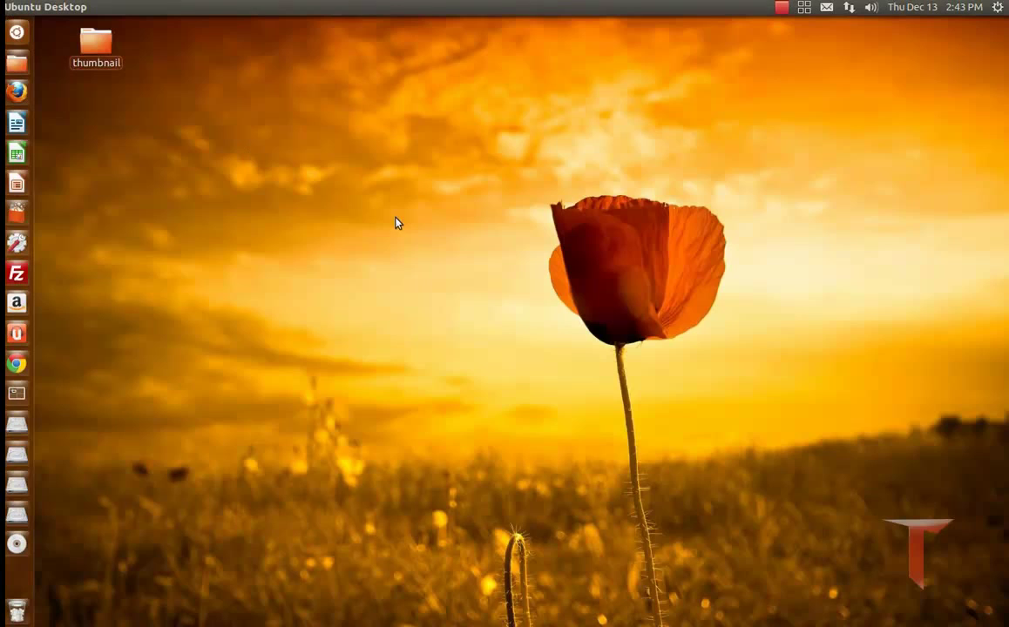
click(17, 32)
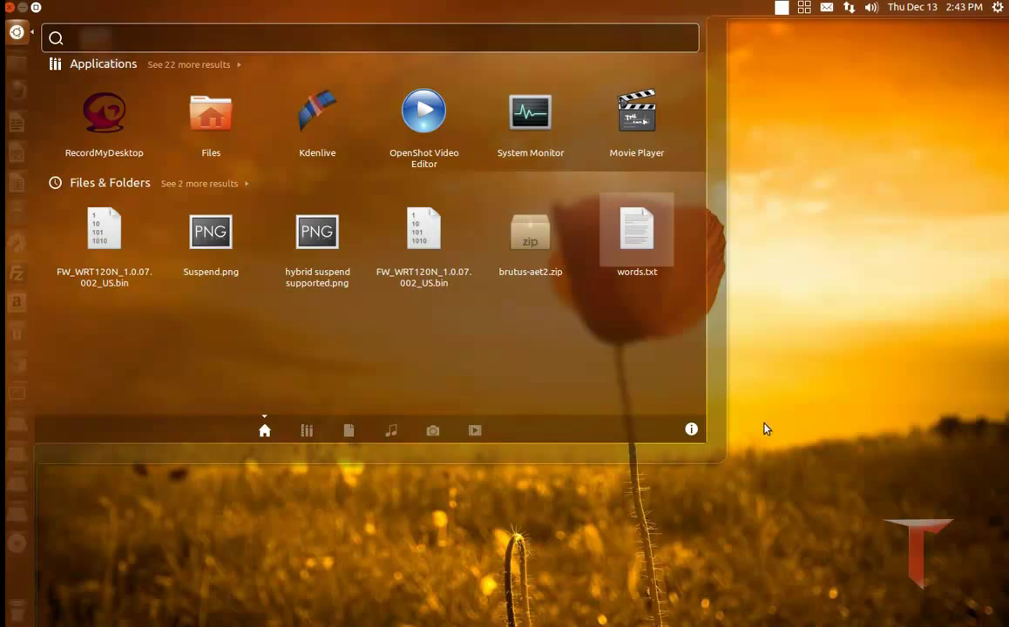
text(s)
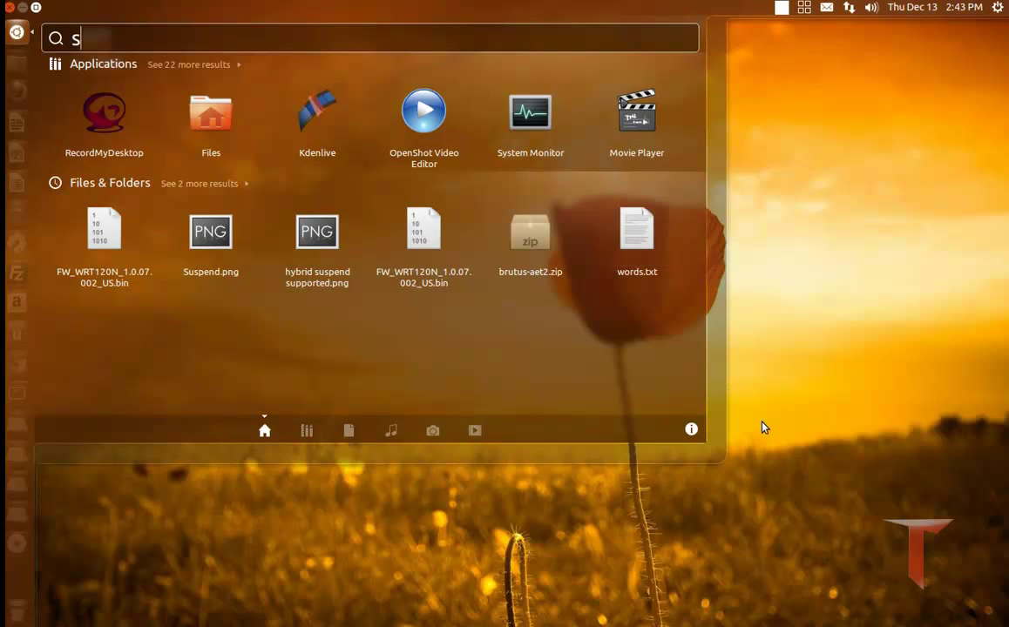
text(yste)
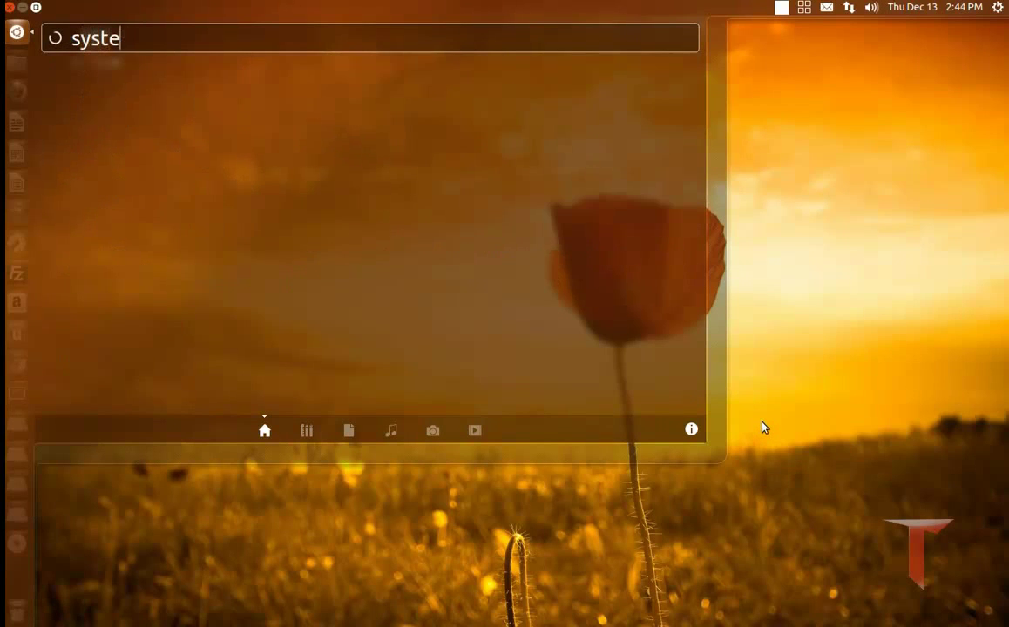
text(m)
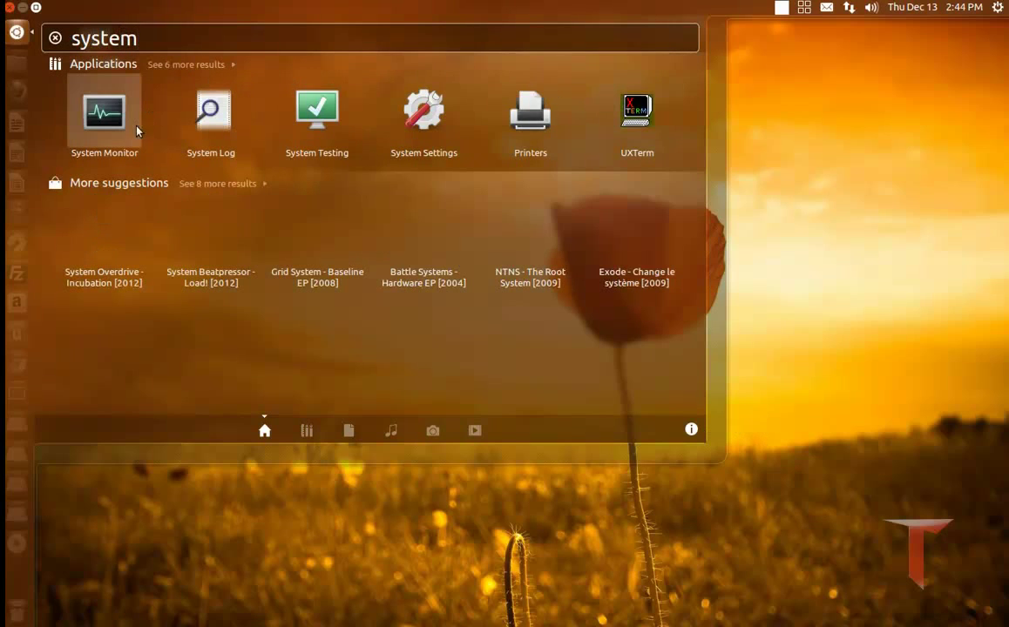
key(Escape)
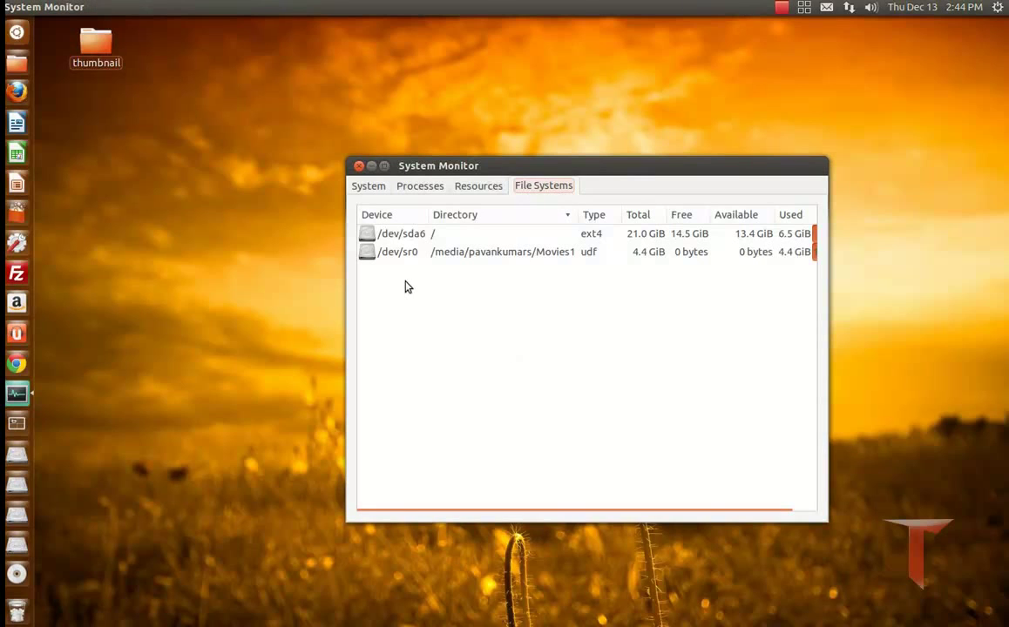
Select the /dev/sda6 and /dev/sr0 file system entries, then quit System Monitor
click(379, 269)
click(398, 254)
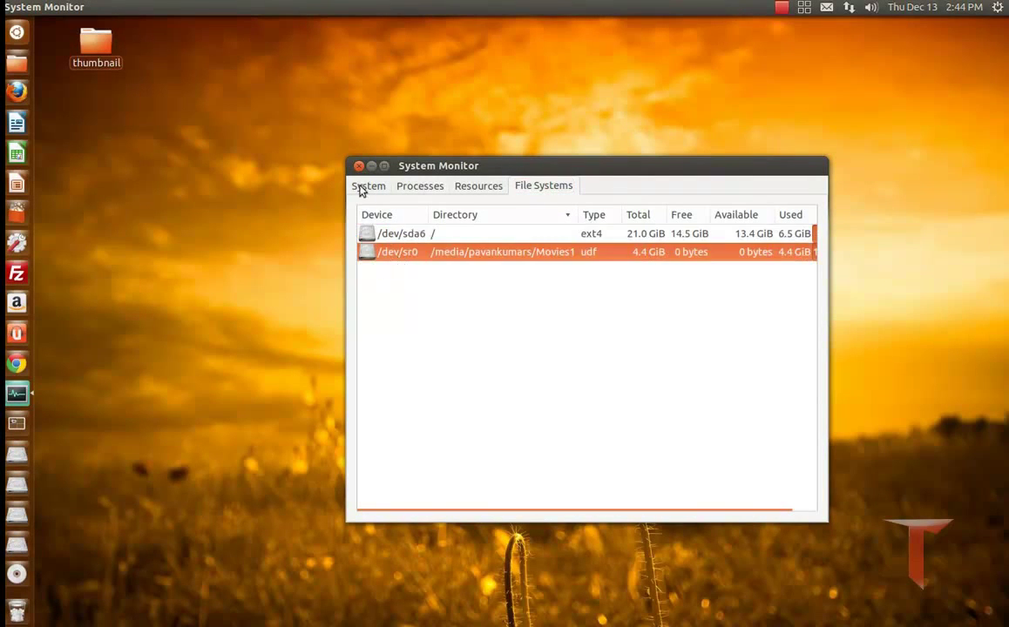
key(ctrl+q)
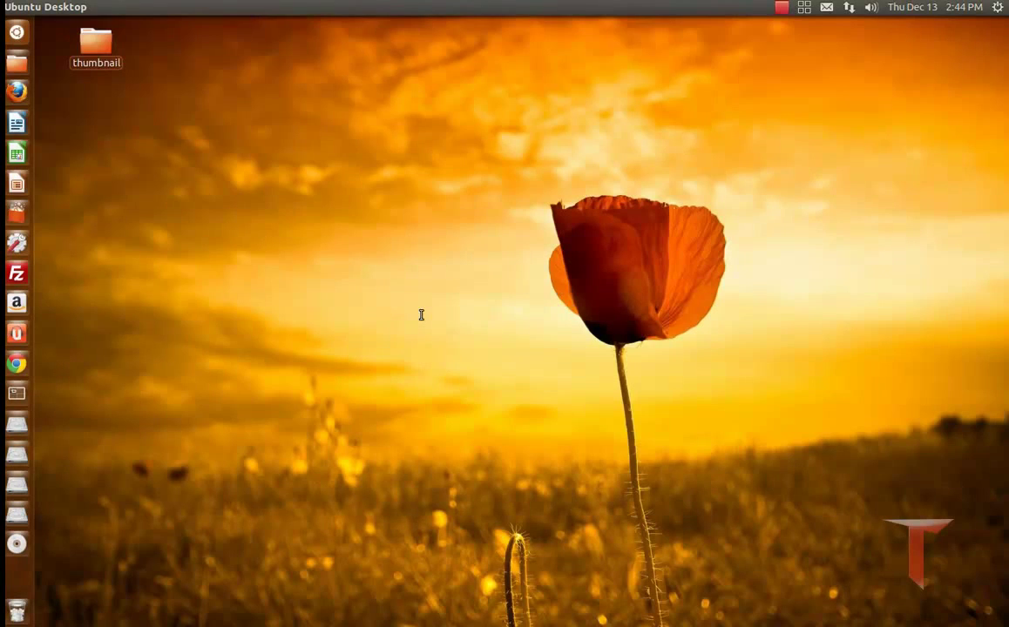
Open a terminal, become root with 'sudo -i', and begin typing 'cat /dev/sr0 > '
key(ctrl+alt+t)
text(sudo -)
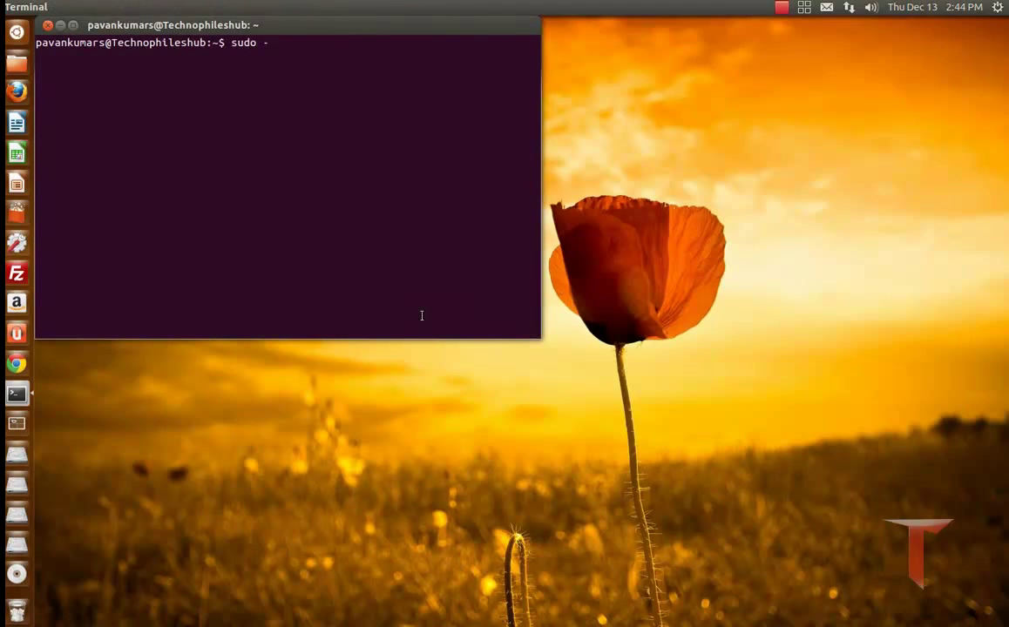
text(i)
key(Return)
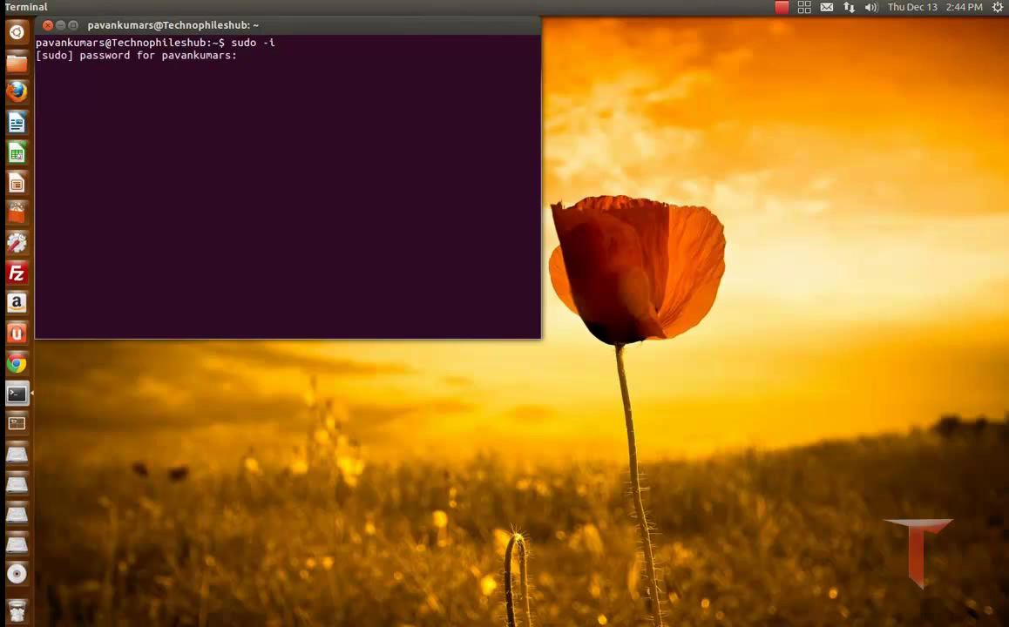
key(Return)
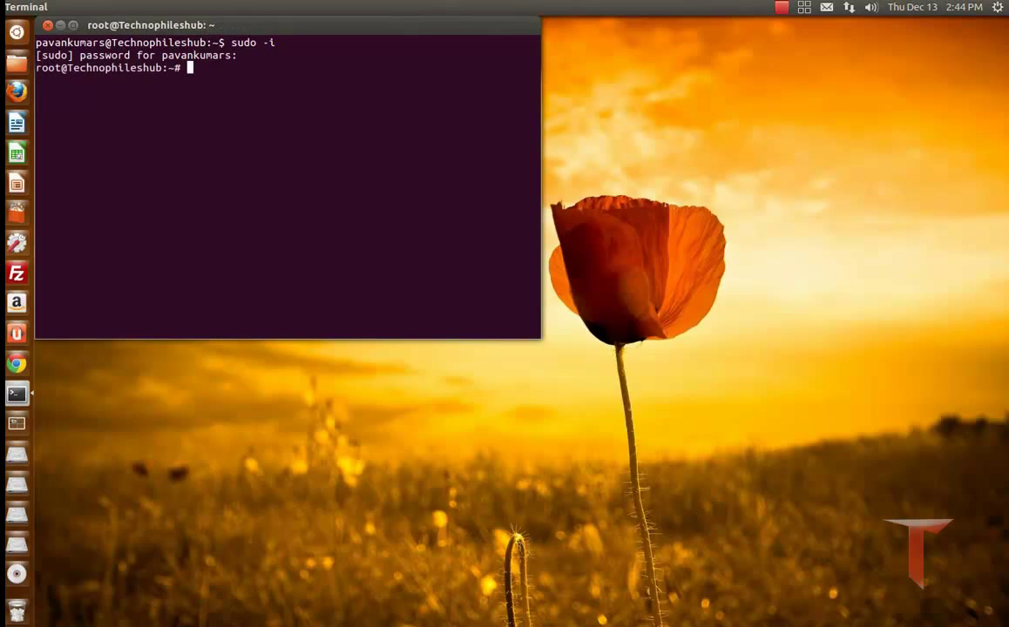
text(ca)
text(t )
text(/dev/sr0)
text( >)
text( /pavan)
Correct the output path to DVD.iso in the home folder and run the cat command
key(BackSpace)
key(BackSpace)
key(BackSpace)
key(BackSpace)
key(BackSpace)
text(home/pavankumars)
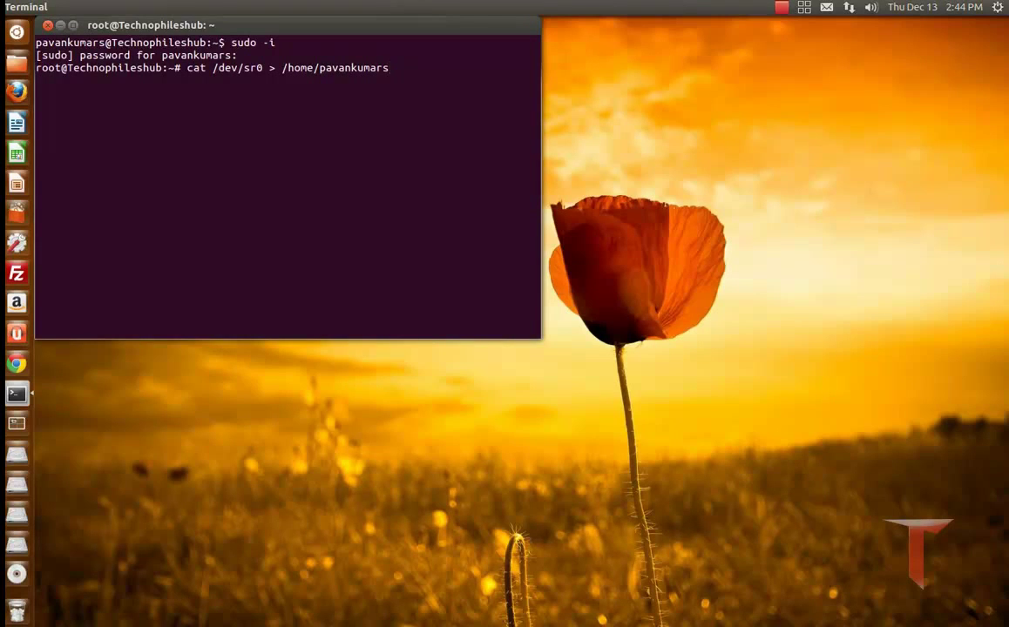
text(/)
text(imag)
key(BackSpace)
key(BackSpace)
key(BackSpace)
key(BackSpace)
text(C)
key(BackSpace)
text(DVD.iso)
key(BackSpace)
key(BackSpace)
key(BackSpace)
text(iso)
key(Return)
drag(457, 67, 277, 67)
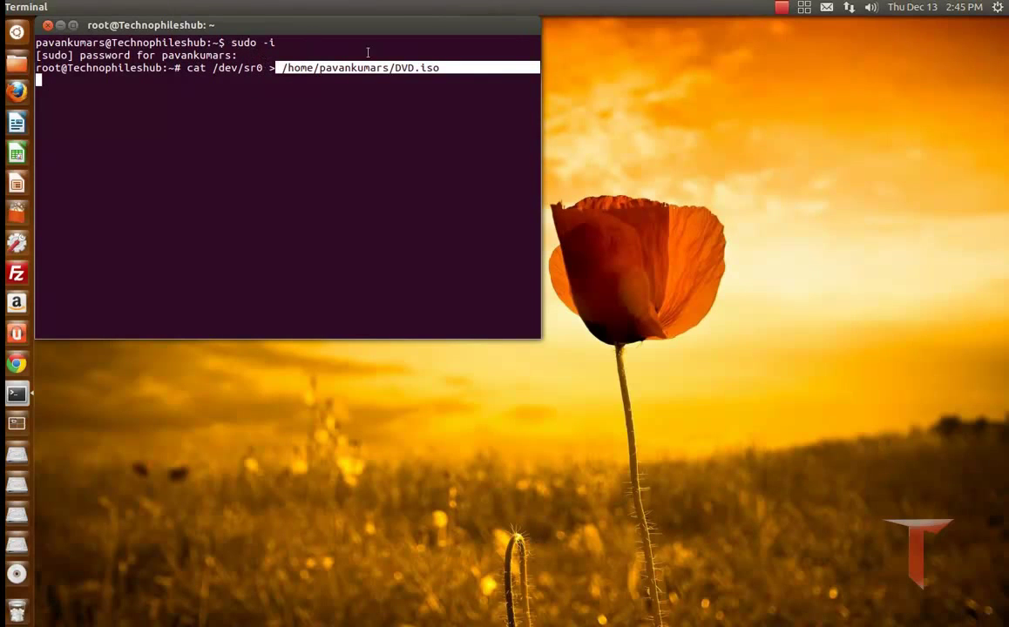
click(271, 52)
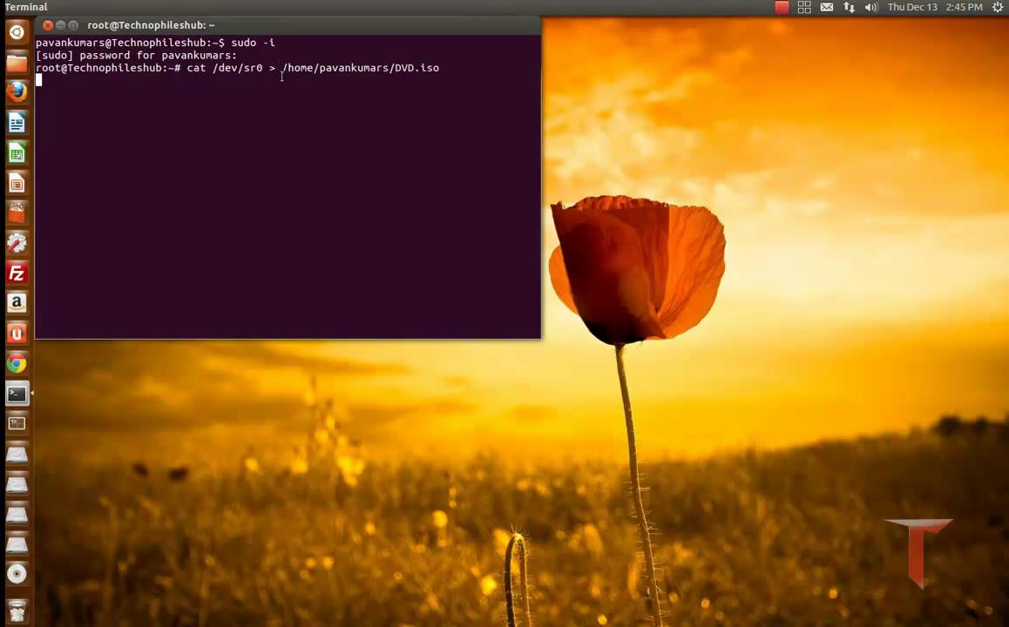